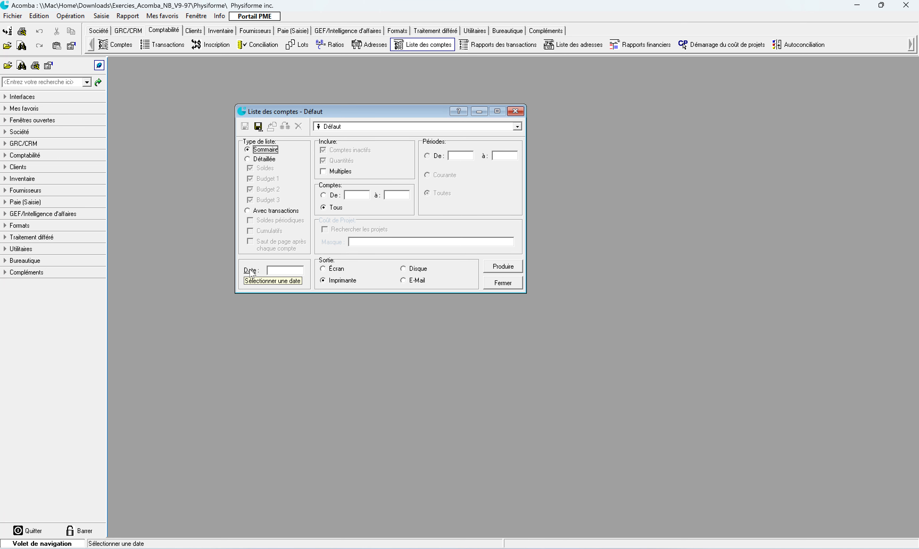
Set the account list date to 03/03/18, direct the output to Écran, and include all accounts (Tous)
left_click(250, 271)
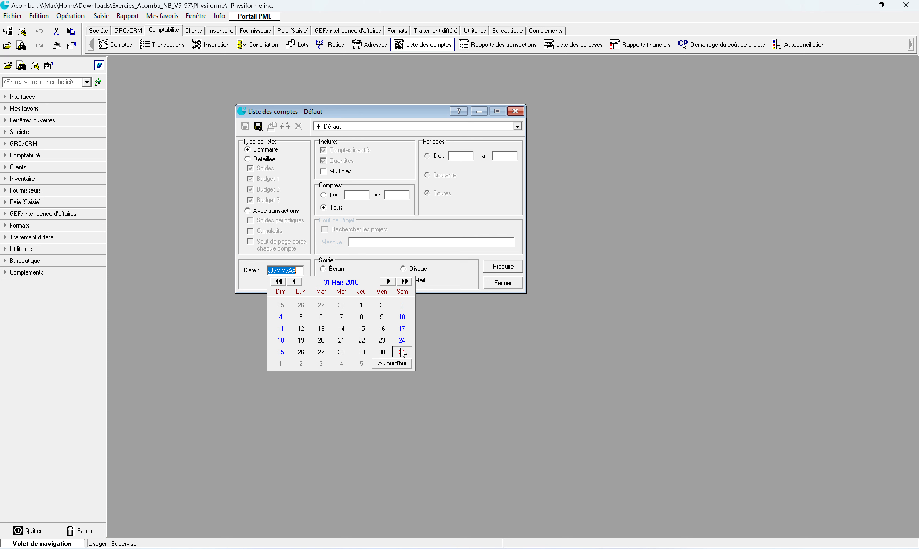
left_click(402, 305)
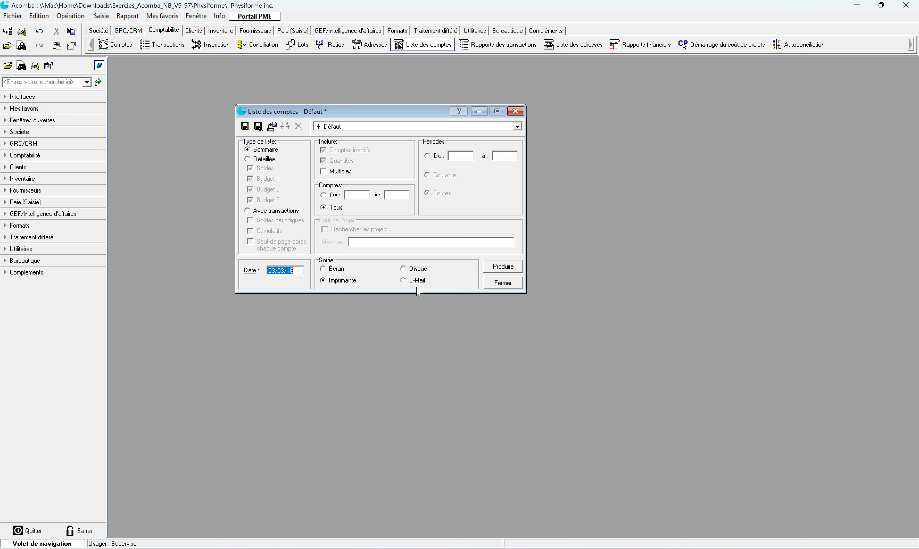
left_click(331, 269)
left_click(329, 196)
left_click(325, 210)
Enter 2 as the starting period, switch the periods to Toutes instead, and produce the detailed account list (Détaillée)
left_click(465, 154)
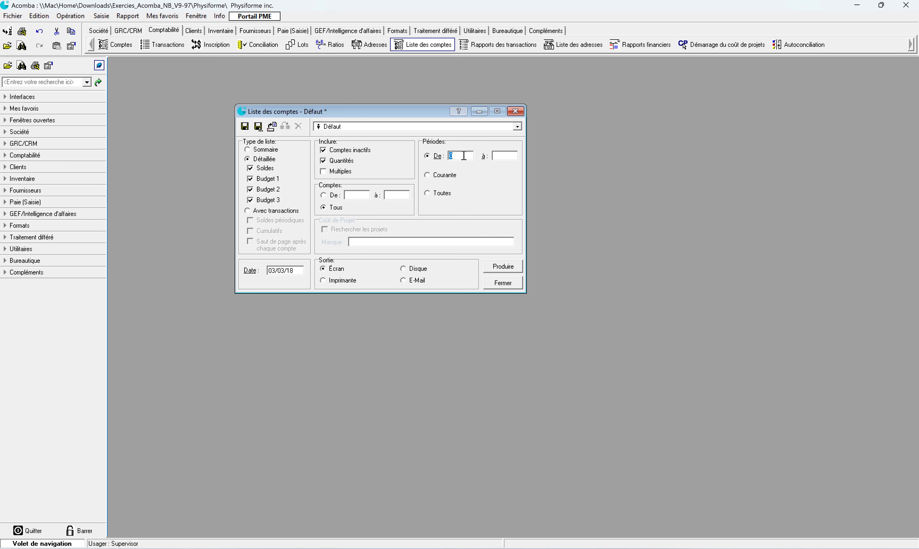
type("2")
left_click(427, 193)
left_click(425, 175)
left_click(429, 192)
left_click(502, 269)
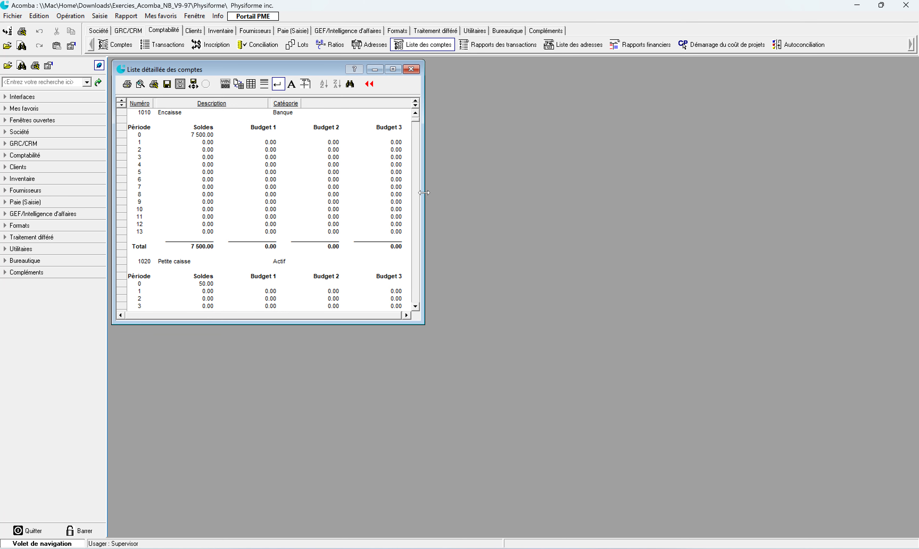
Enlarge the detailed report window, examine the period balances of Encaisse and Petite caisse, and return to the list options
left_click_drag(424, 192, 573, 192)
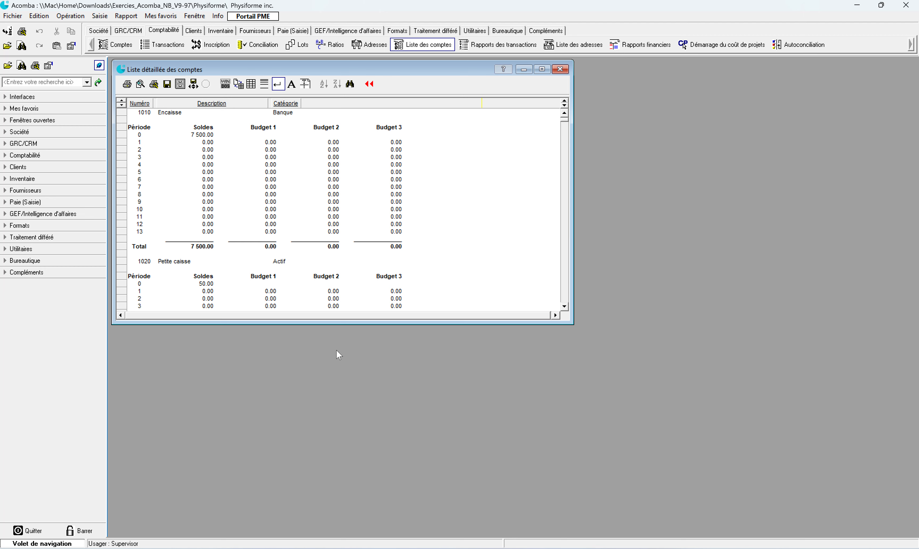
left_click_drag(310, 324, 319, 505)
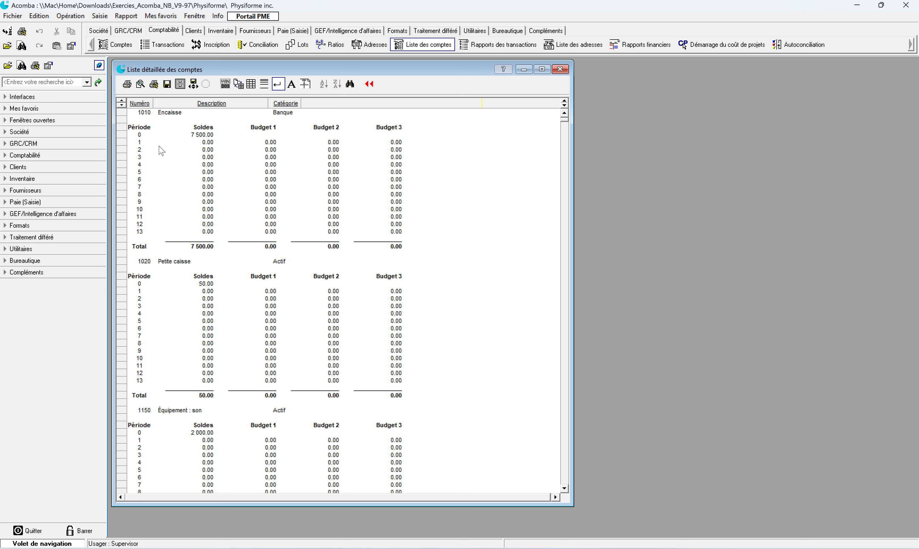
left_click(207, 143)
left_click(200, 210)
left_click(200, 247)
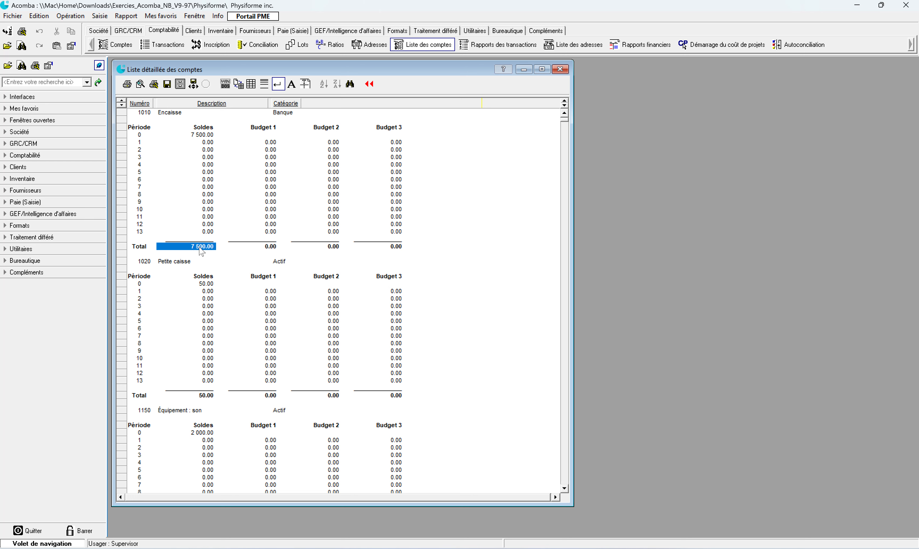
left_click(198, 316)
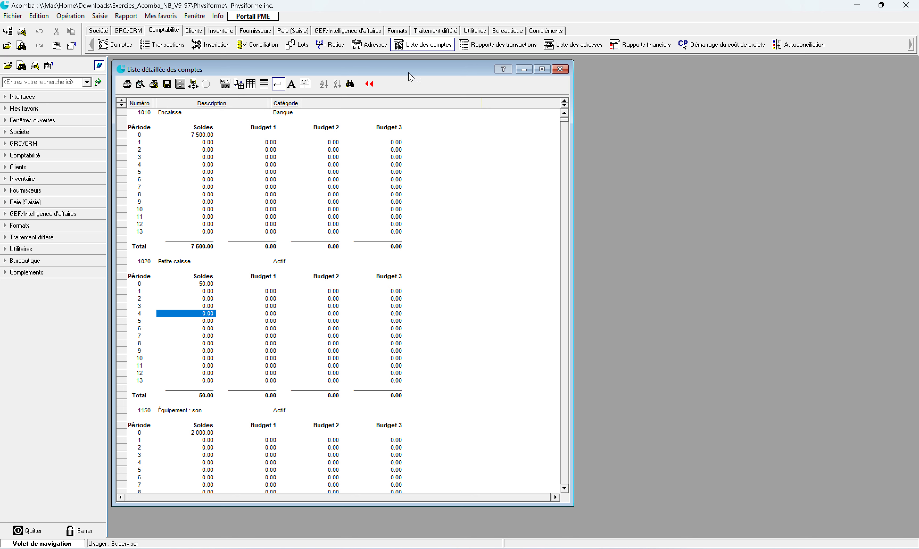
left_click(369, 85)
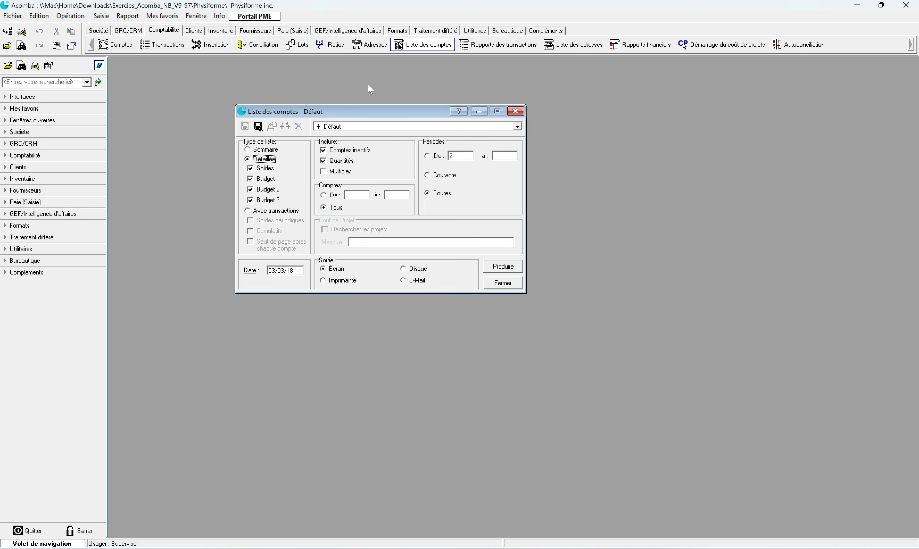
Produce the account list as Sommaire and enlarge its report window to show every account
left_click(261, 151)
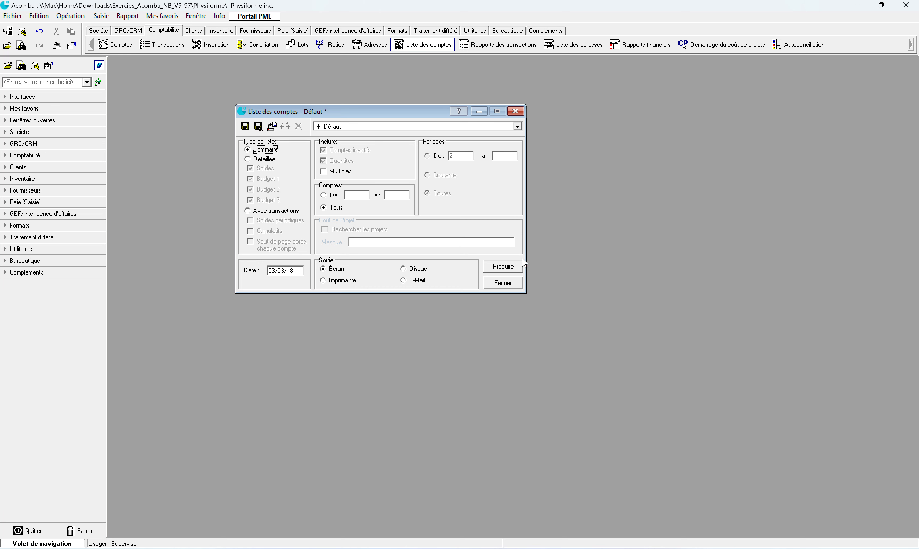
left_click(517, 268)
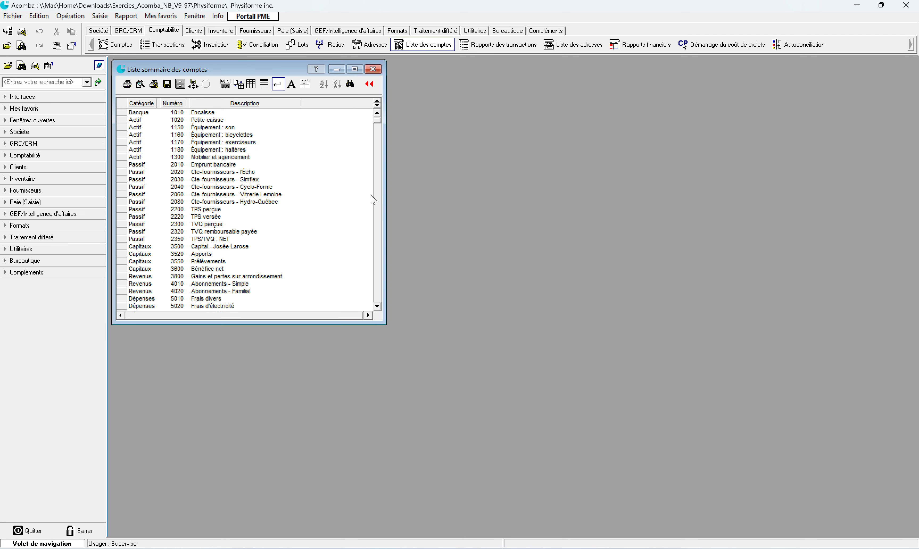
left_click_drag(384, 200, 510, 202)
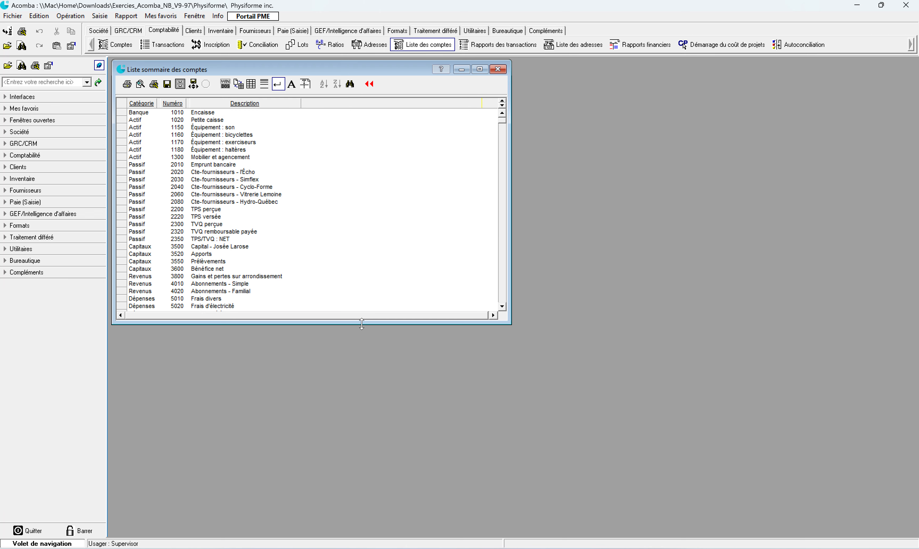
left_click_drag(362, 324, 362, 503)
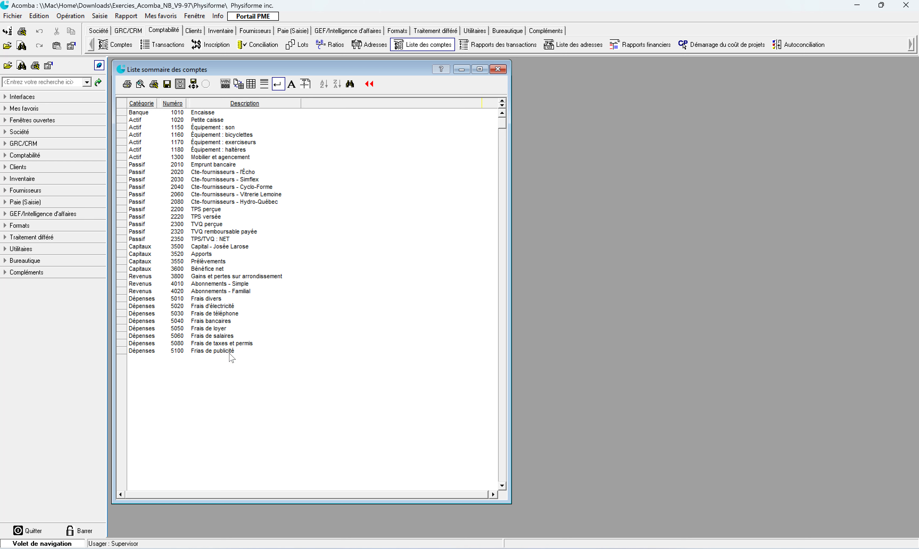
Archive the summary account report under the name "Plan comptable initiale"
left_click(180, 85)
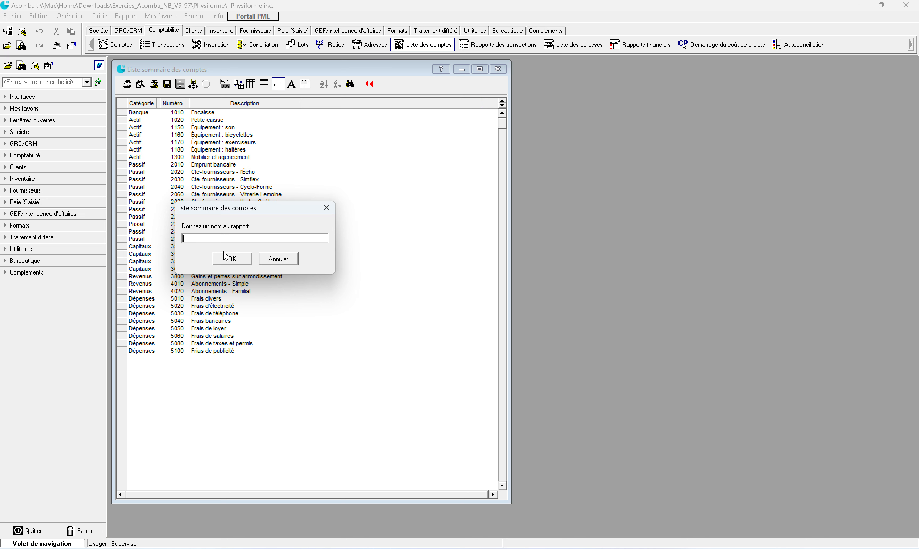
type("Plan comptable initiale")
left_click(243, 264)
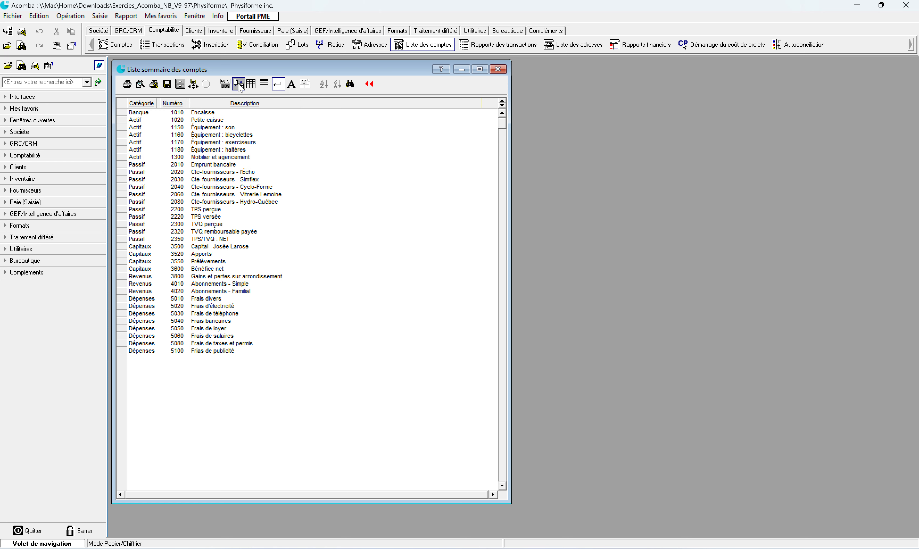
View the summary report in spreadsheet mode (Chiffrier), switch it back to paper mode, and return to the list options
left_click(239, 86)
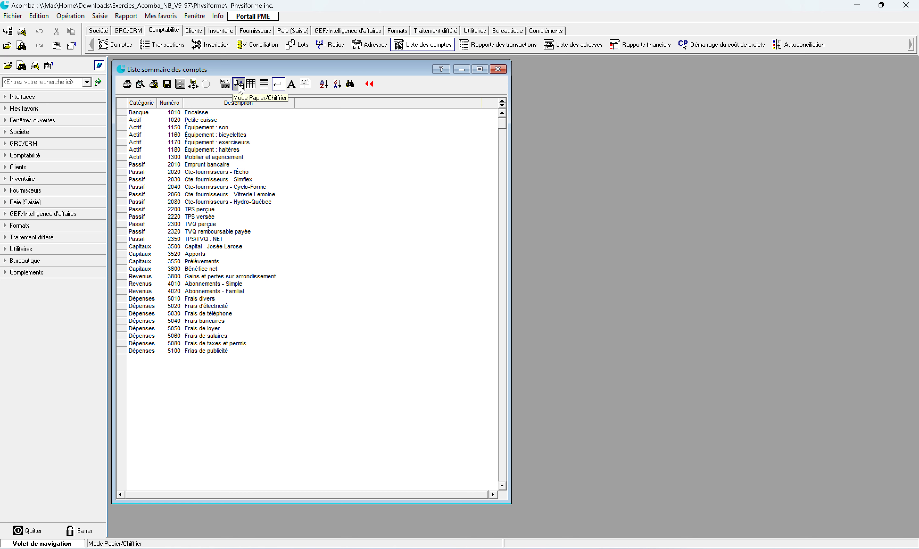
left_click(239, 85)
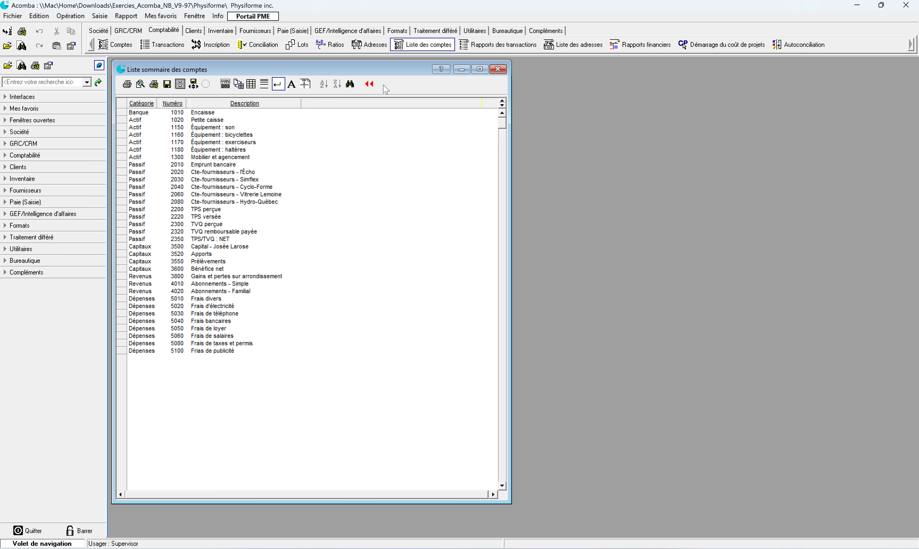
left_click(369, 84)
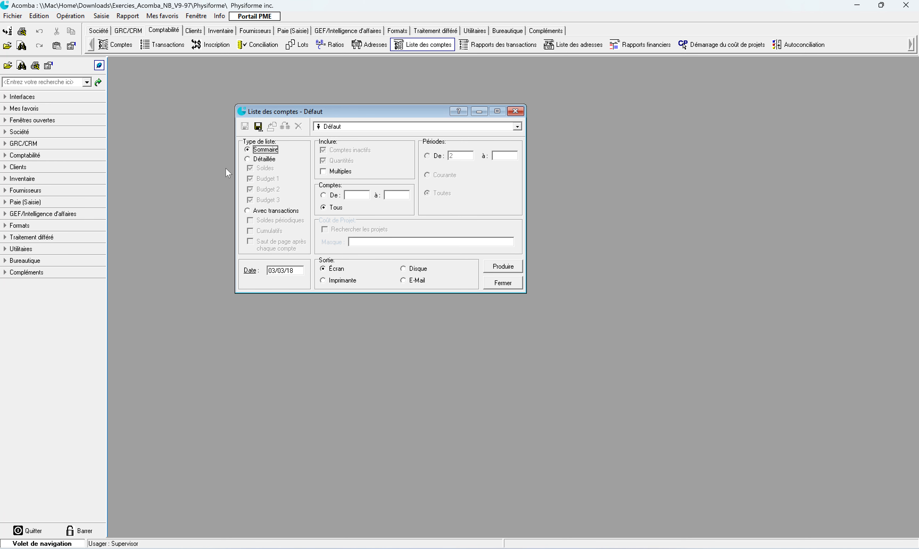
Produce a detailed account list showing only Soldes, with Budget 1, Budget 2 and Budget 3 excluded
left_click(250, 159)
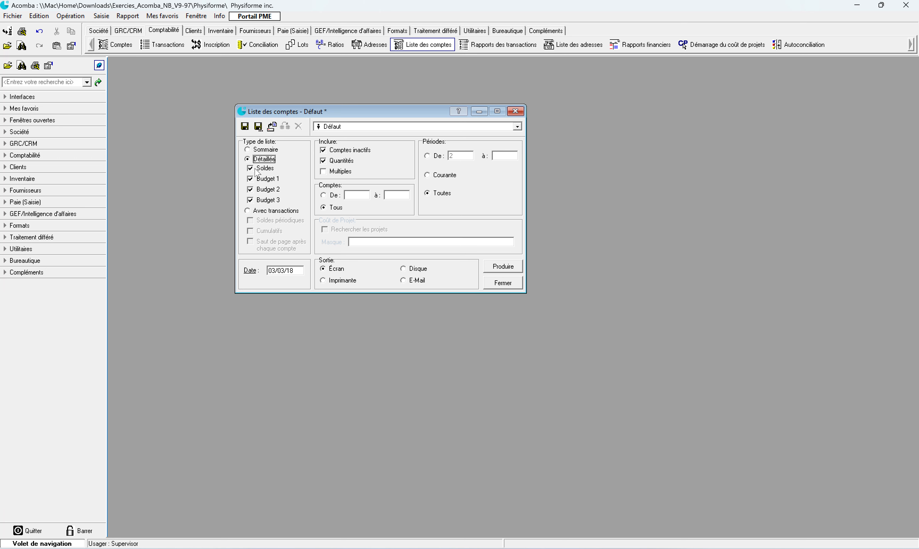
left_click(252, 200)
left_click(250, 190)
left_click(255, 179)
left_click(514, 272)
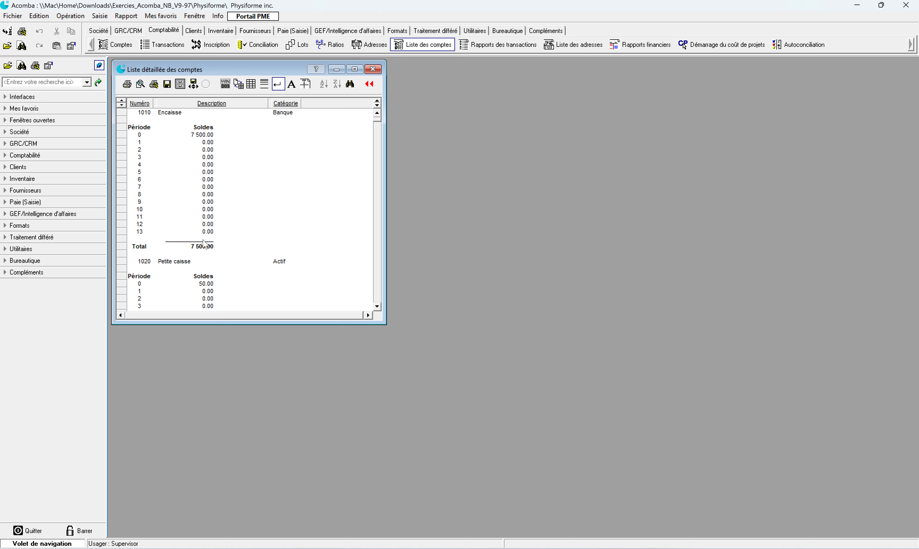
Examine the period balances across the detailed list, including the Cte-fournisseurs - l'Écho account, and return to the list options
scroll(205, 254, "down", 1)
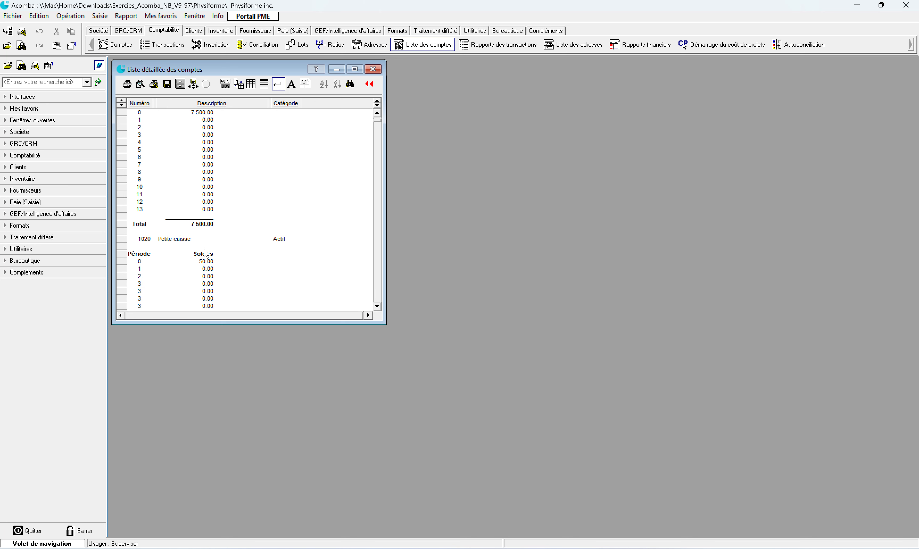
scroll(205, 253, "down", 10)
scroll(207, 254, "down", 10)
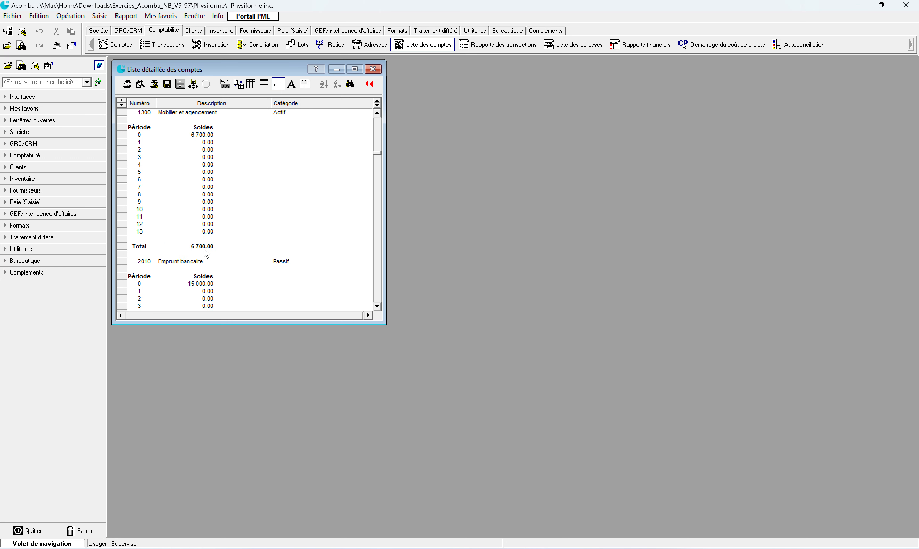
scroll(205, 254, "down", 10)
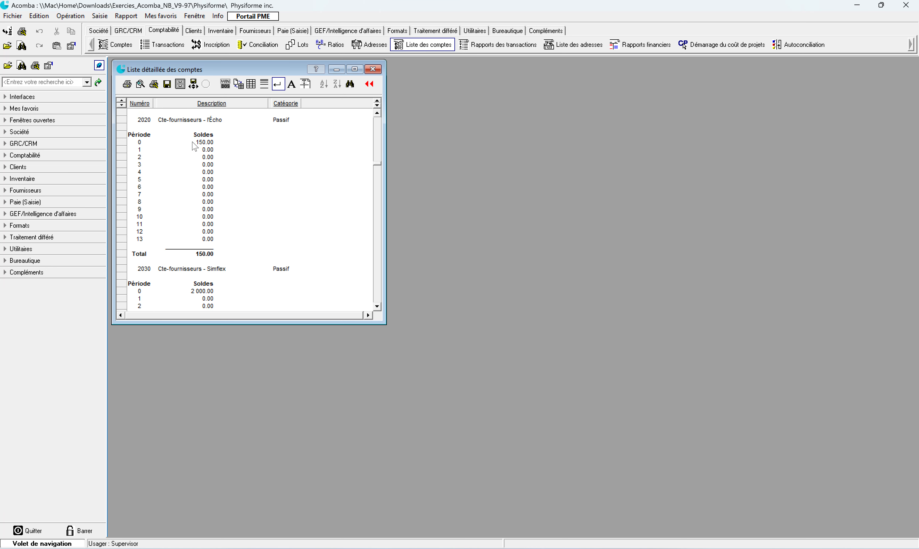
left_click(204, 150)
left_click(203, 159)
left_click(206, 180)
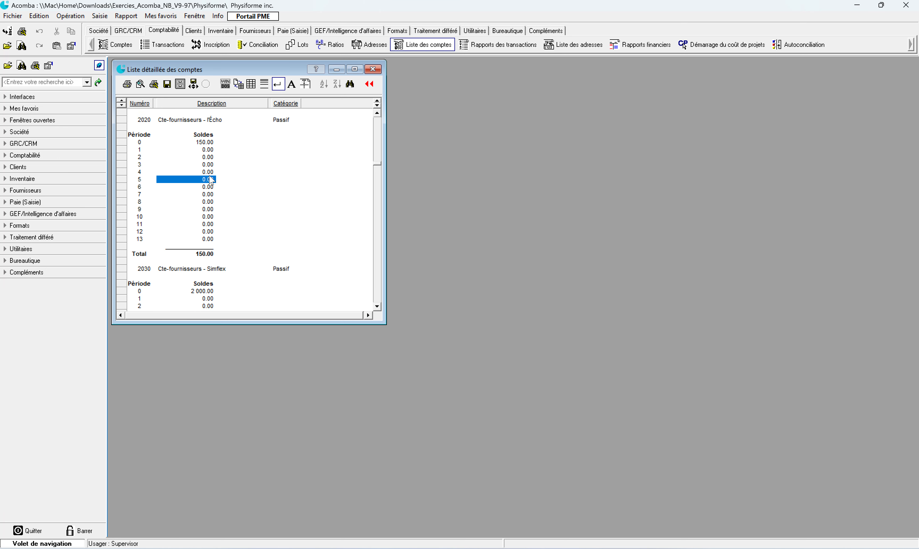
left_click(204, 202)
left_click(203, 225)
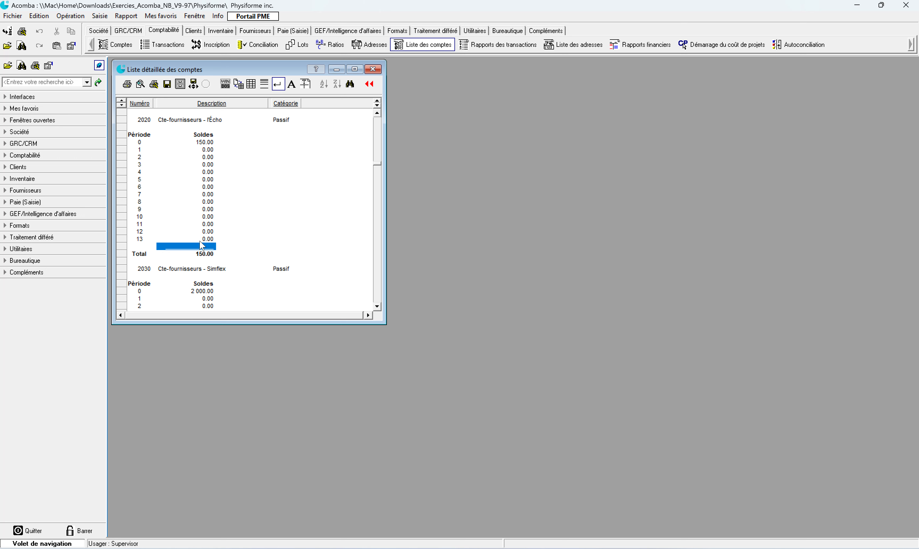
scroll(206, 241, "down", 15)
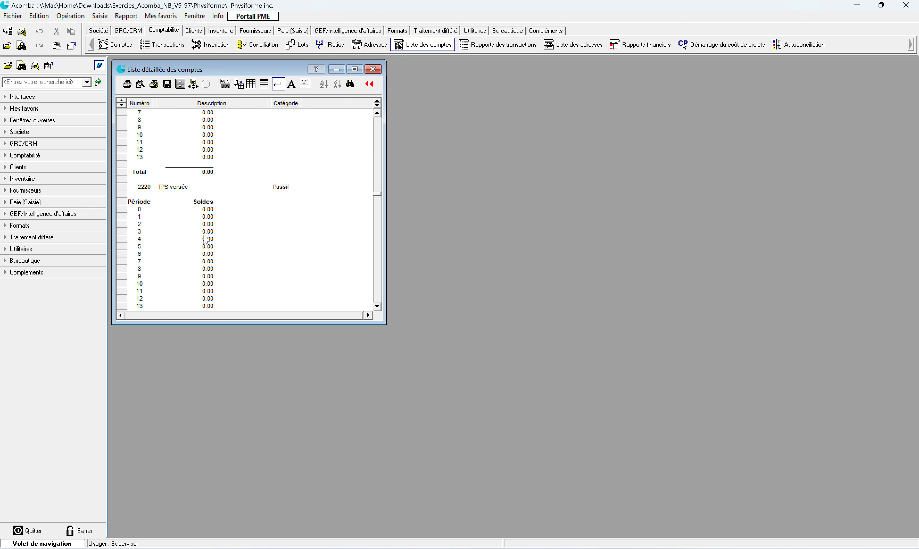
scroll(206, 241, "down", 5)
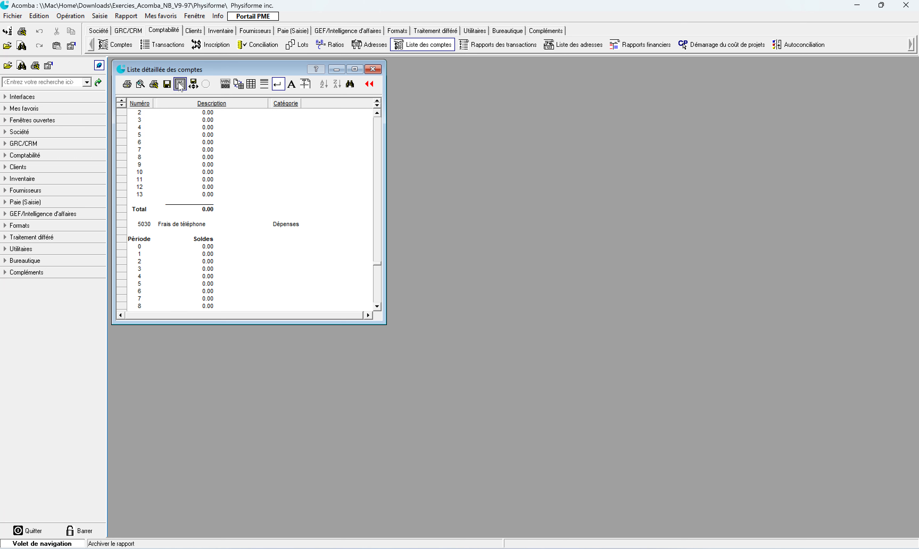
left_click(369, 84)
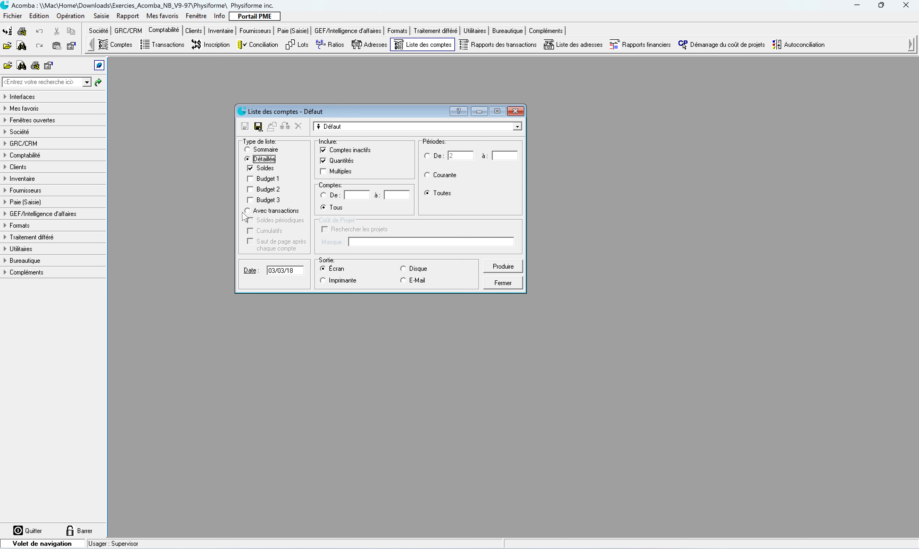
Produce the account list as Avec transactions, review the opening balances of the accounts, and return to the list options
left_click(249, 212)
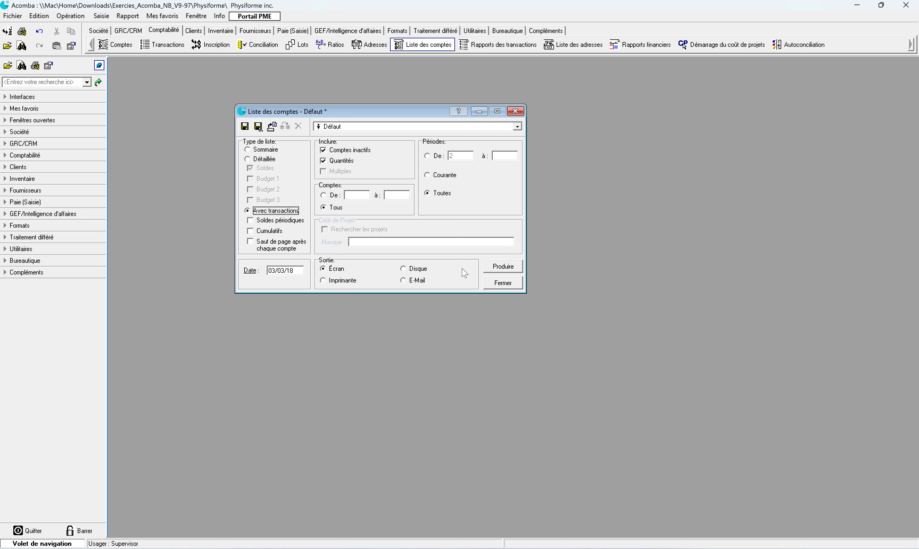
left_click(516, 269)
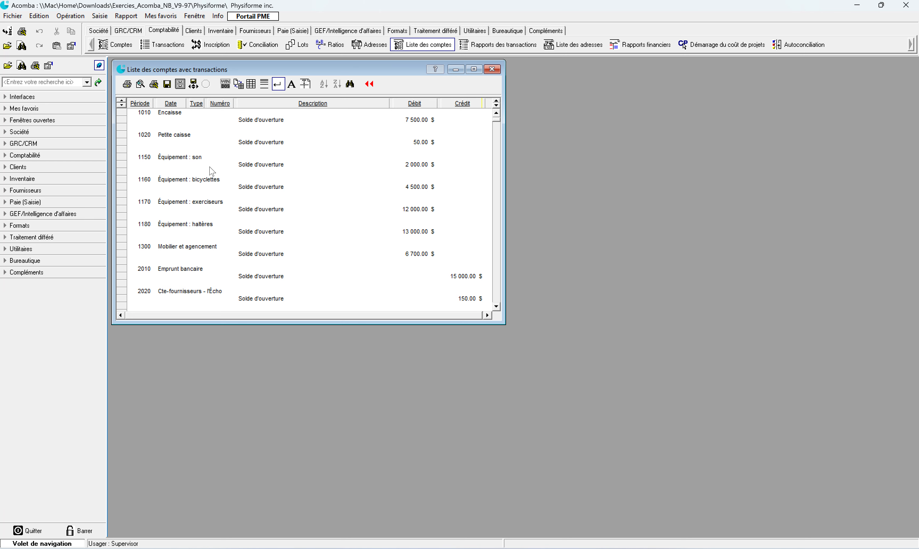
scroll(212, 172, "down", 15)
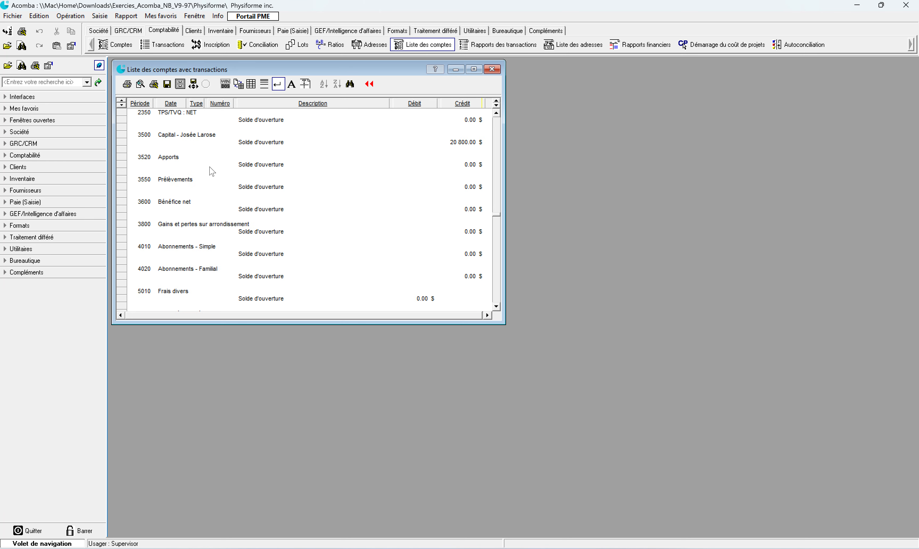
scroll(212, 171, "up", 15)
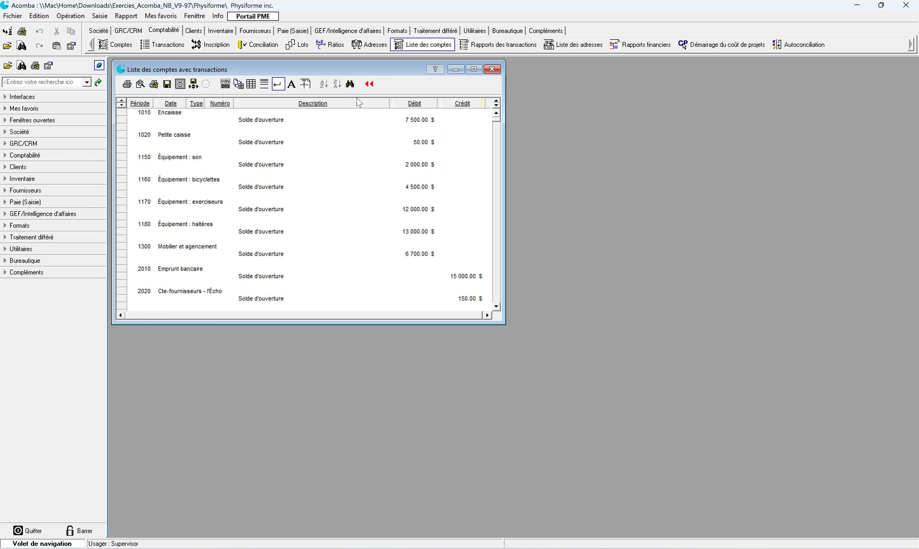
left_click(370, 85)
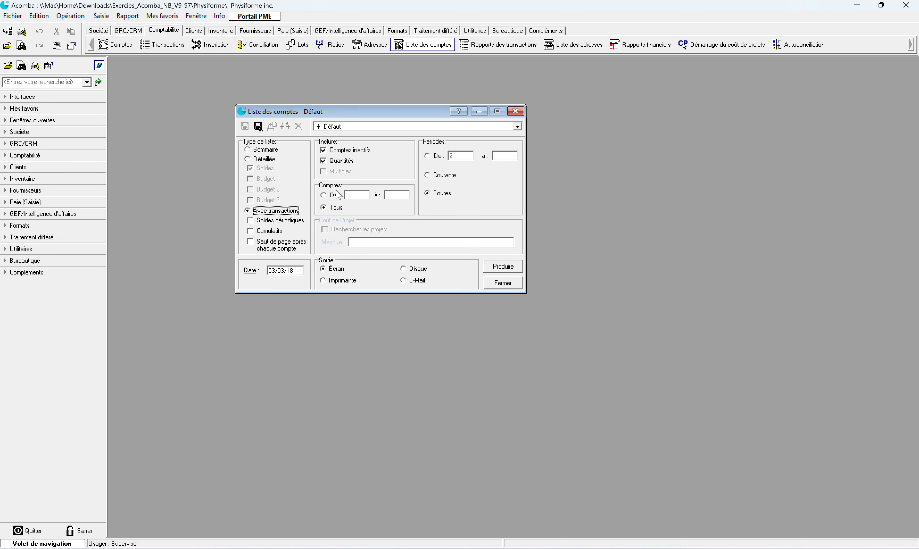